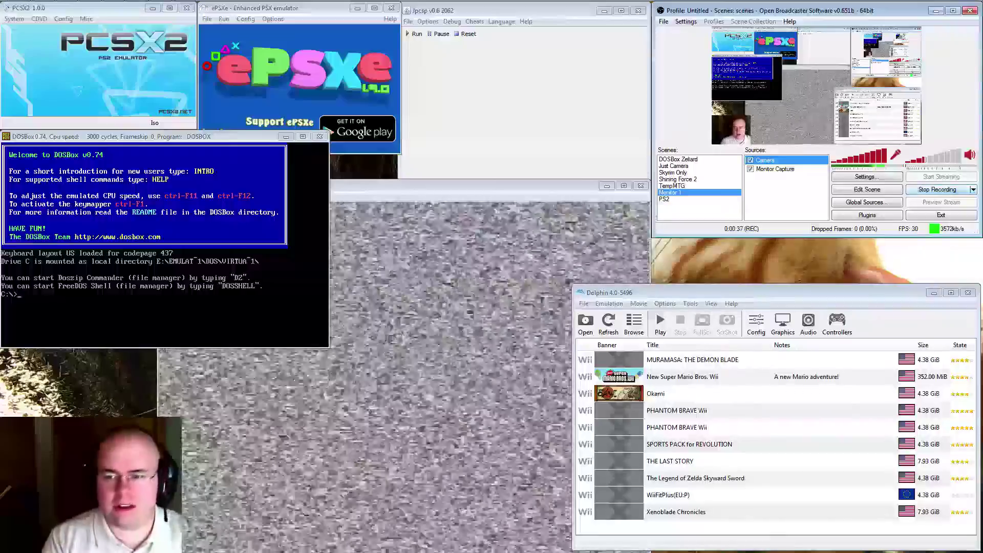
Step: Minimise the Dolphin emulator window to clear the desktop
left_click(934, 292)
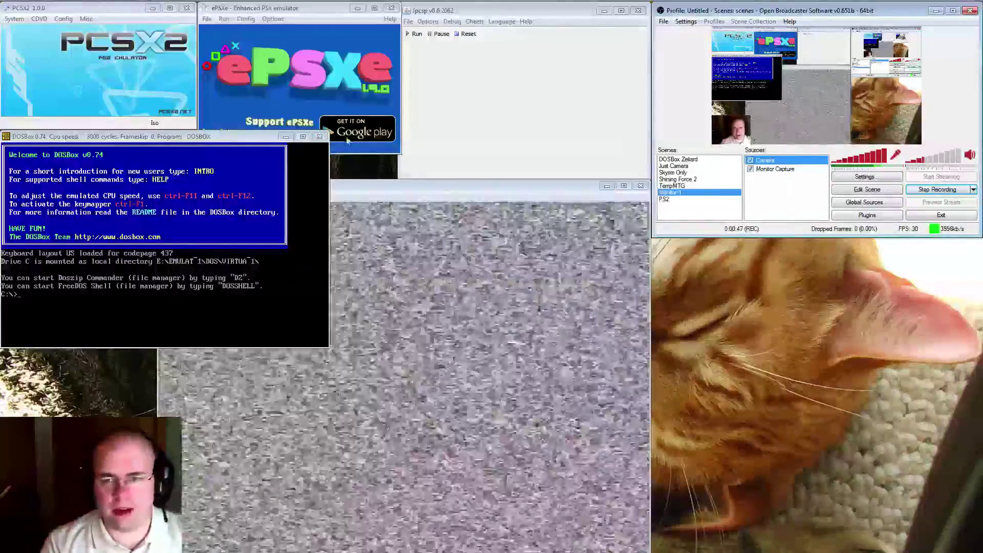
Step: Close the DOSBox, ePSXe, Jpcsp and Fusion windows in turn
left_click(319, 136)
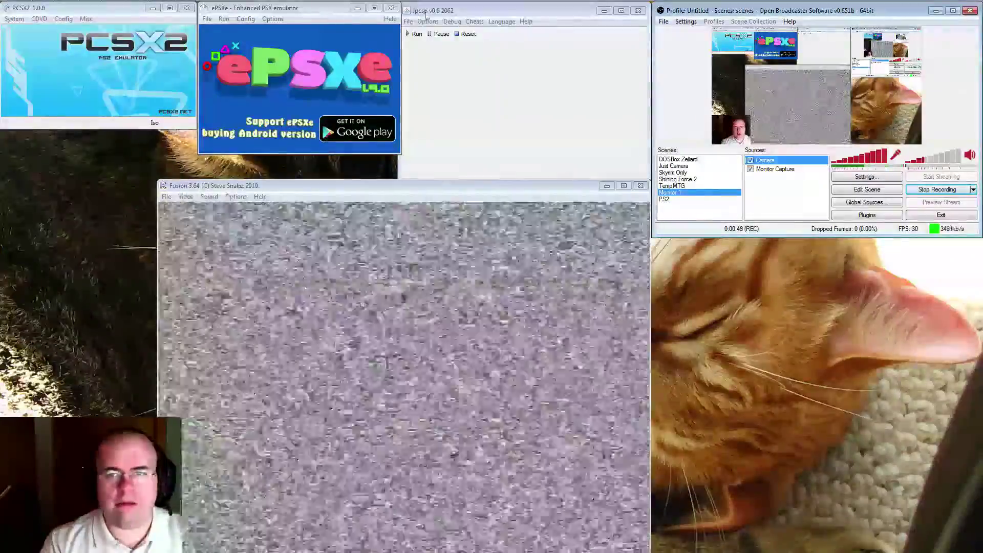
left_click(392, 9)
left_click(638, 11)
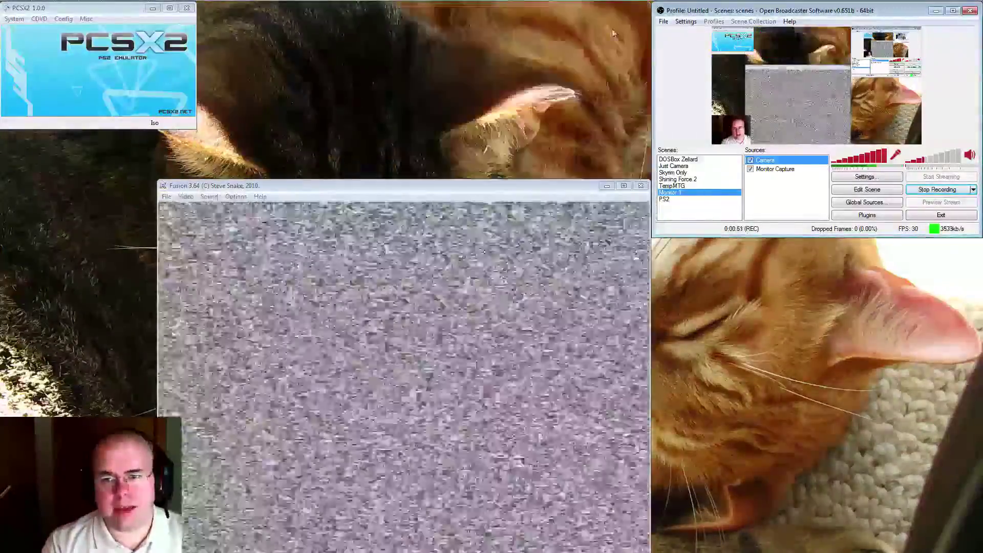
left_click(640, 185)
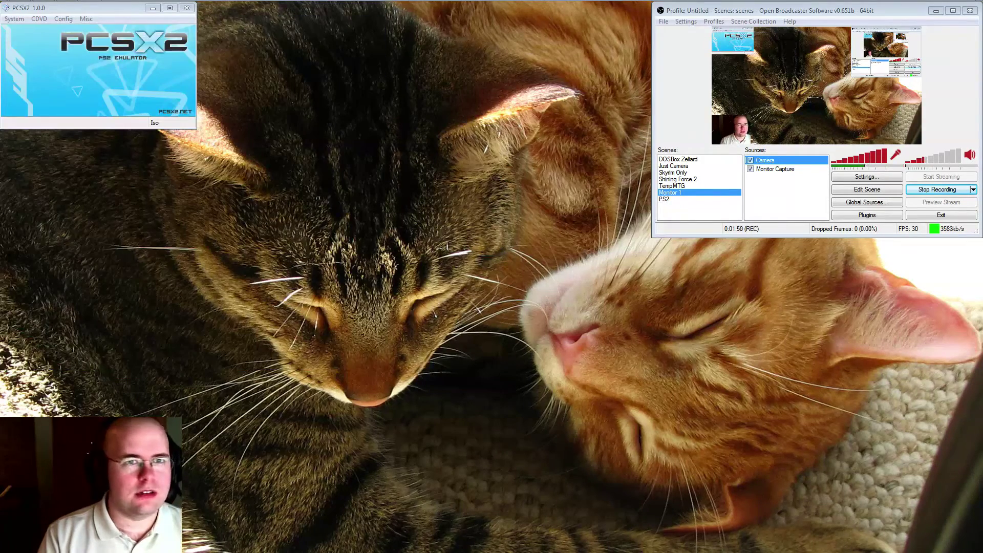
Step: Move the System window (Windows 7 Ultimate, i7-4790K, 16 GB RAM) to the screen top
left_click_drag(396, 153, 416, 14)
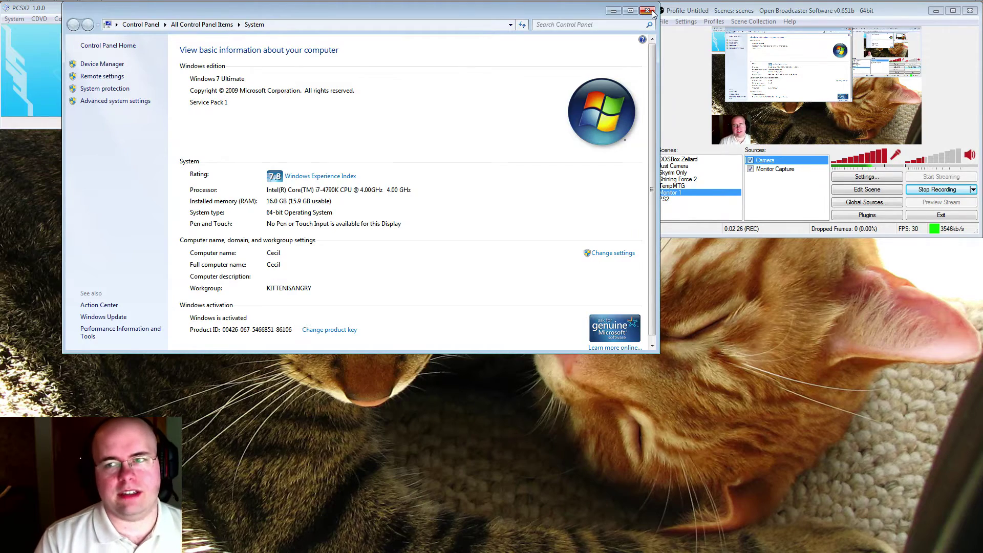
Step: Close the Control Panel System window
left_click(648, 11)
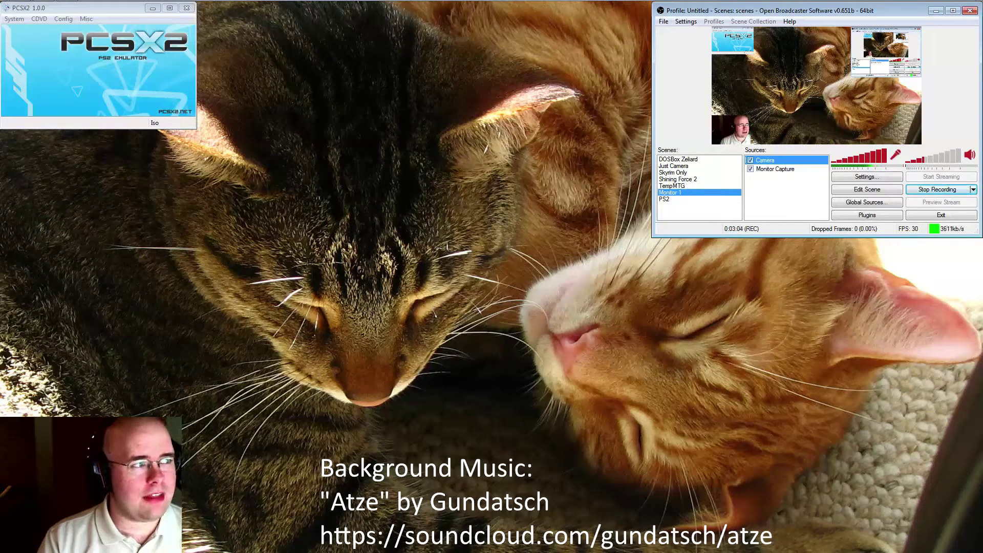
Step: Bring up Monitor Configuration showing monitor 3 at 2560x1440, 96 Hz, then drag it off-screen
left_click_drag(42, 225, 459, 13)
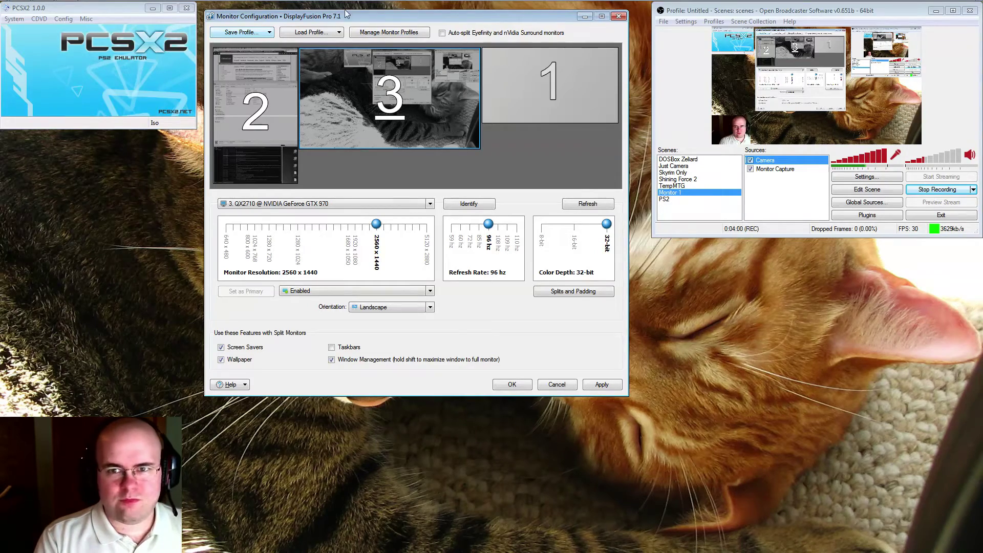
left_click_drag(348, 14, 0, 15)
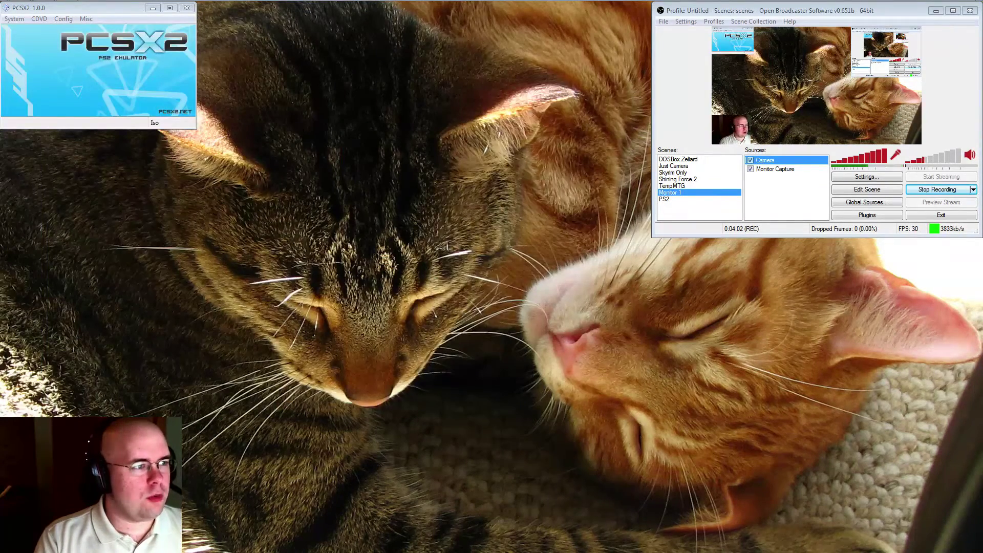
key("alt+Tab")
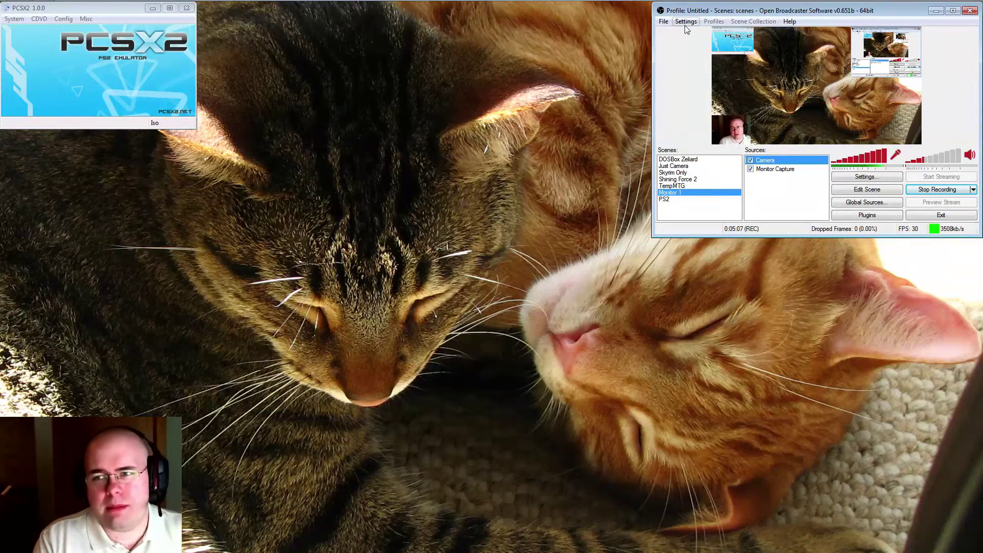
Step: Open OBS Settings on the Encoding page and highlight the 3500 kb/s Max Bitrate
left_click(685, 22)
left_click(689, 32)
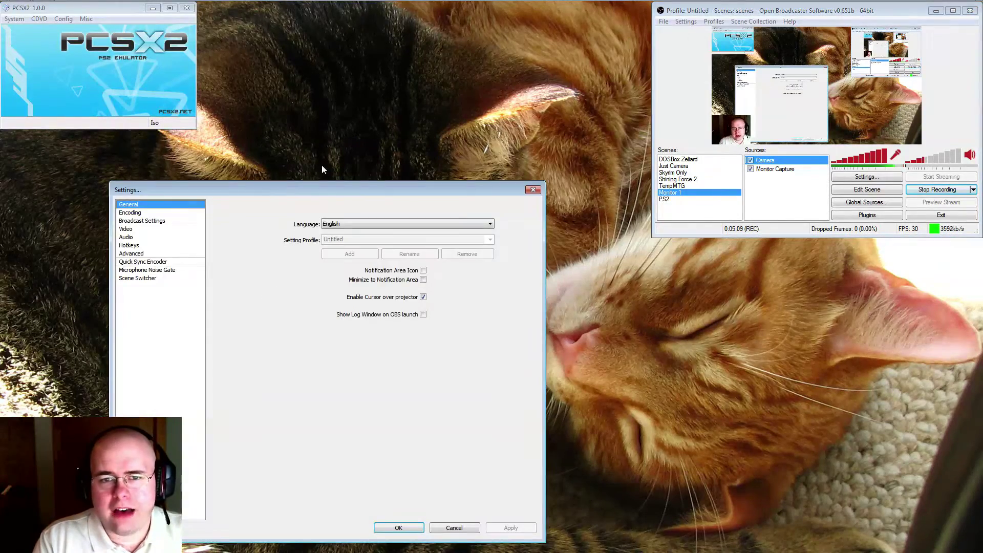
left_click_drag(317, 187, 416, 66)
key("Down")
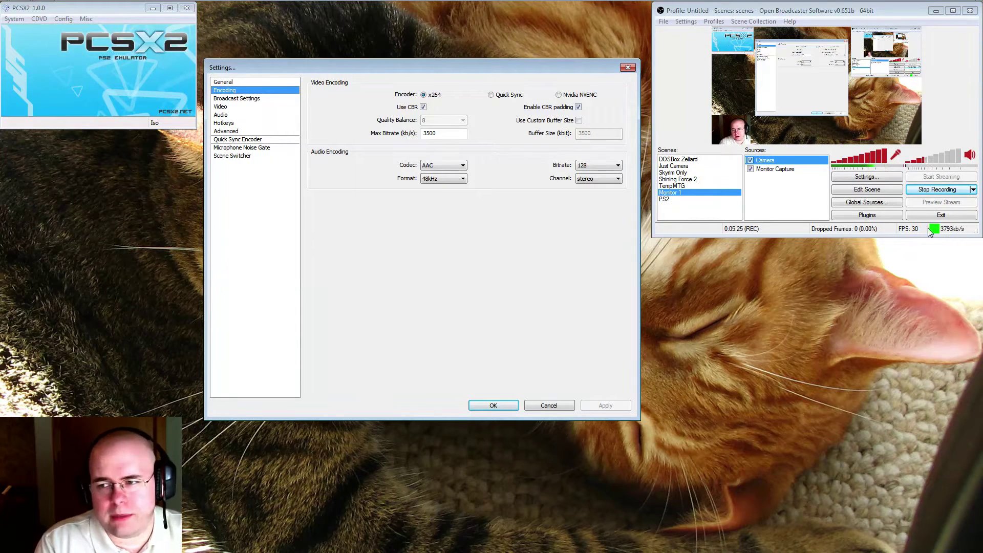
left_click_drag(447, 135, 403, 136)
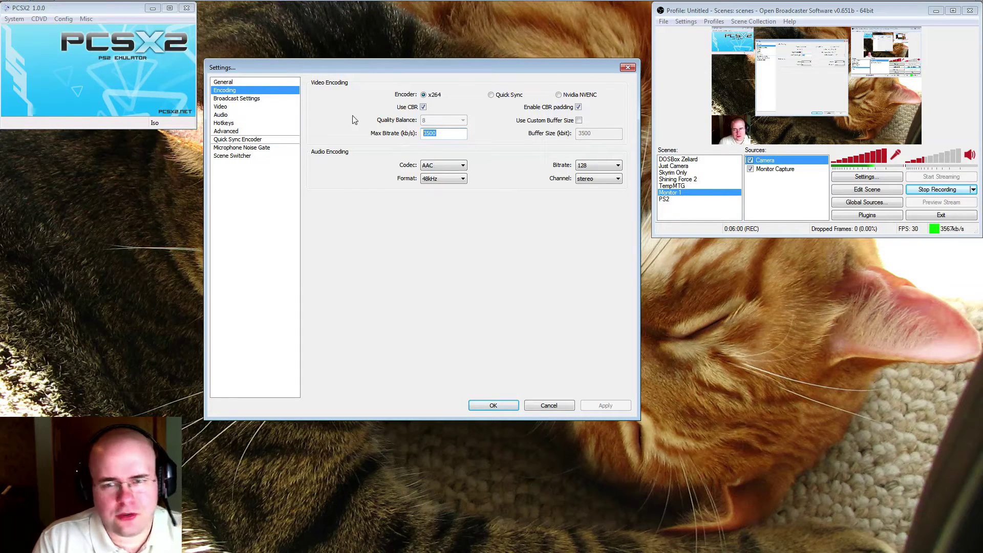
Step: Check Broadcast Settings' file-output-only mode and select the stream.mp4 recording path
left_click(263, 82)
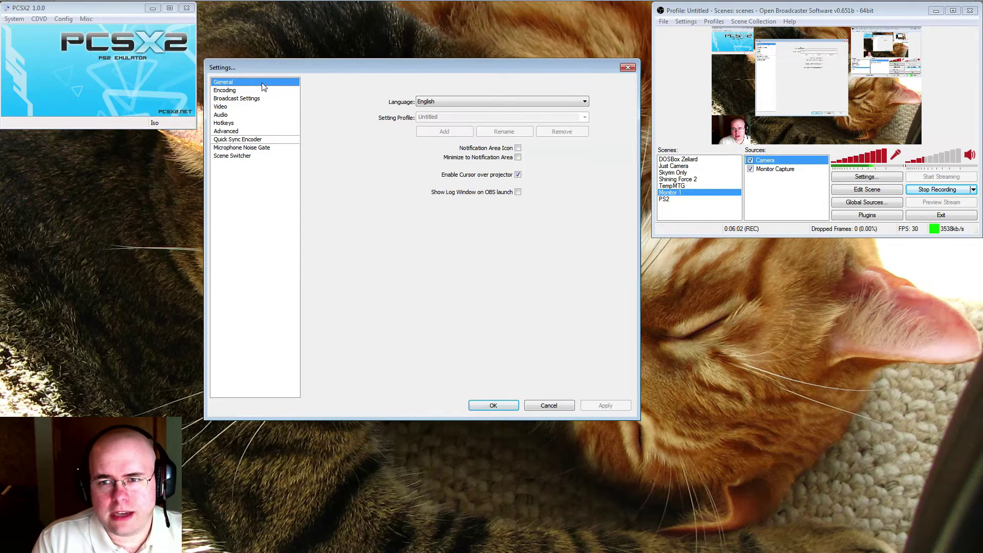
left_click(261, 98)
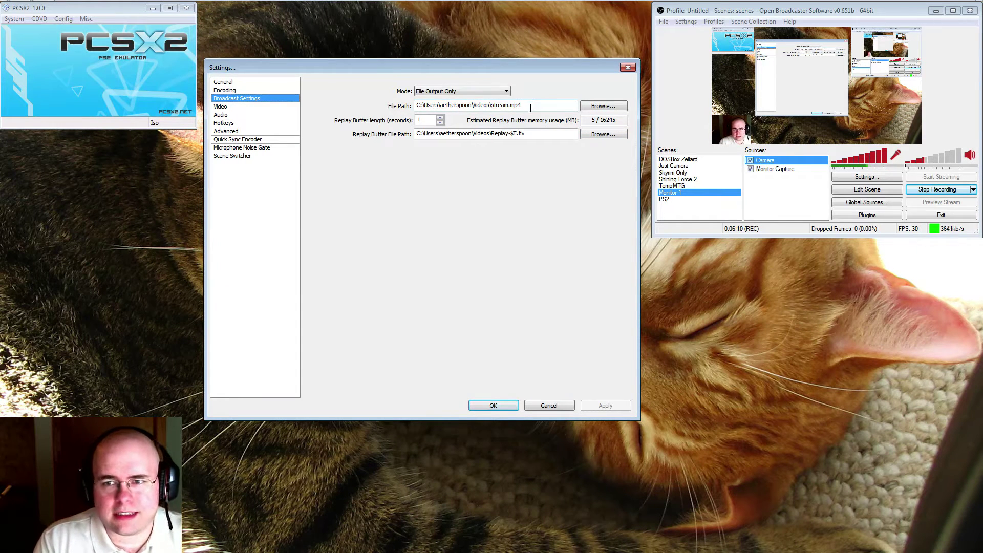
left_click_drag(531, 108, 412, 109)
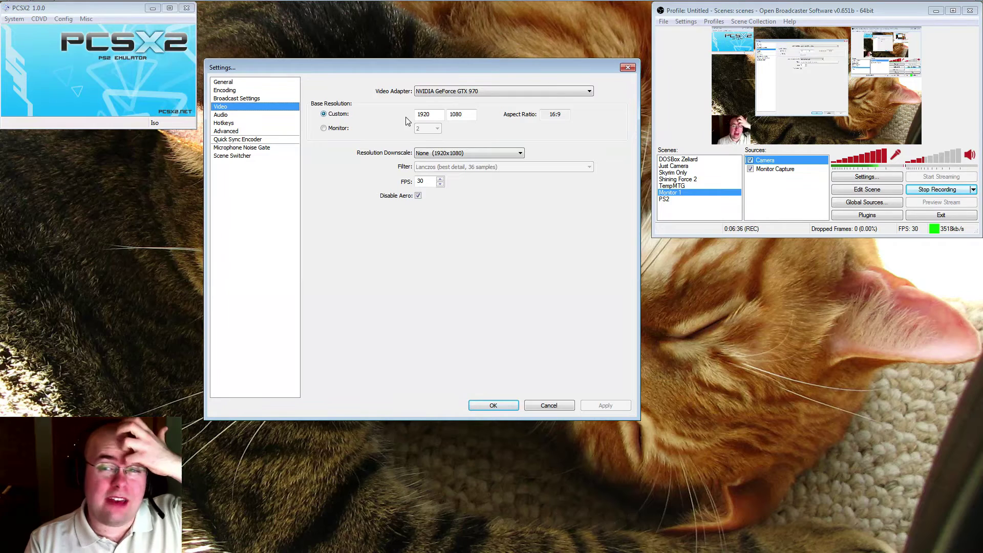
Step: Try a 1280x720 base resolution, then restore it to 1920x1080
double_click(437, 115)
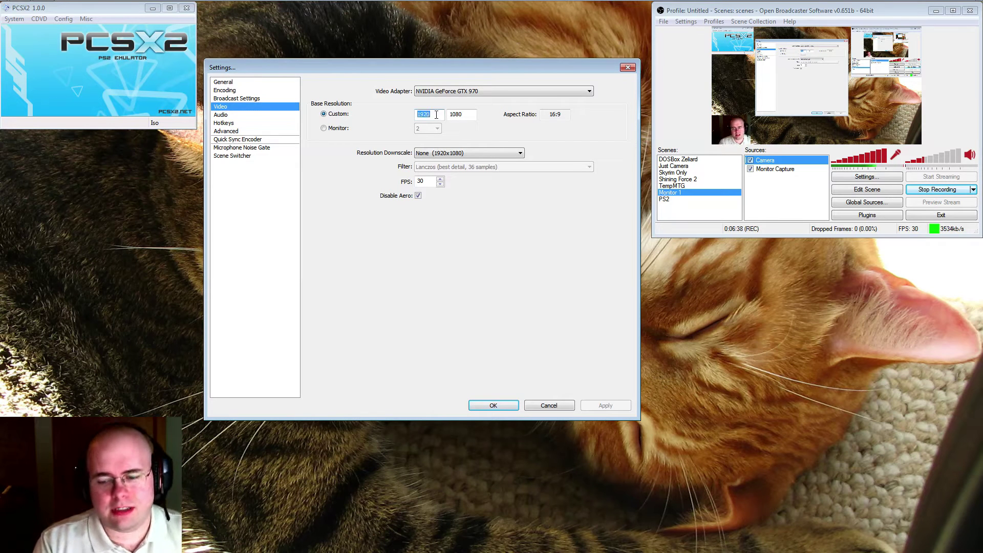
type("1280")
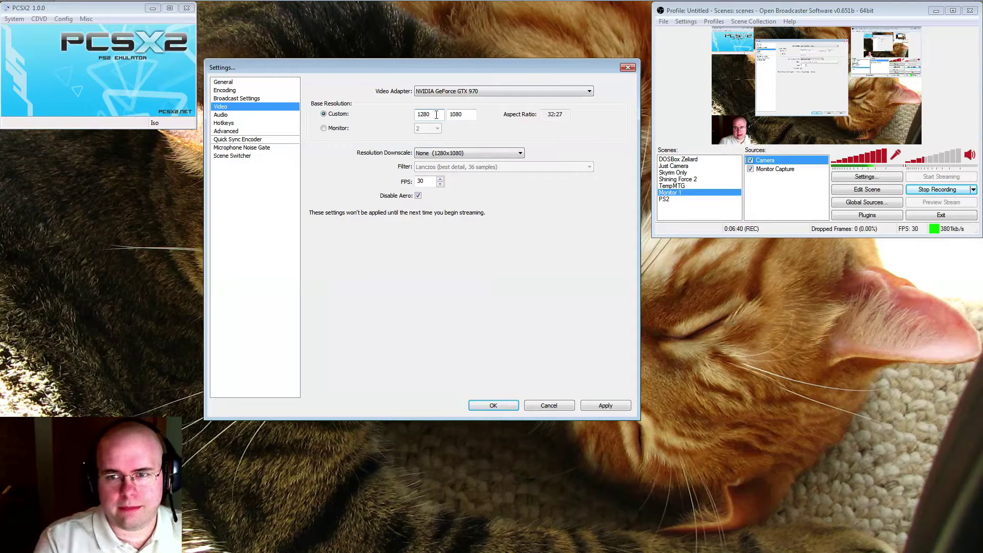
double_click(463, 115)
type("720")
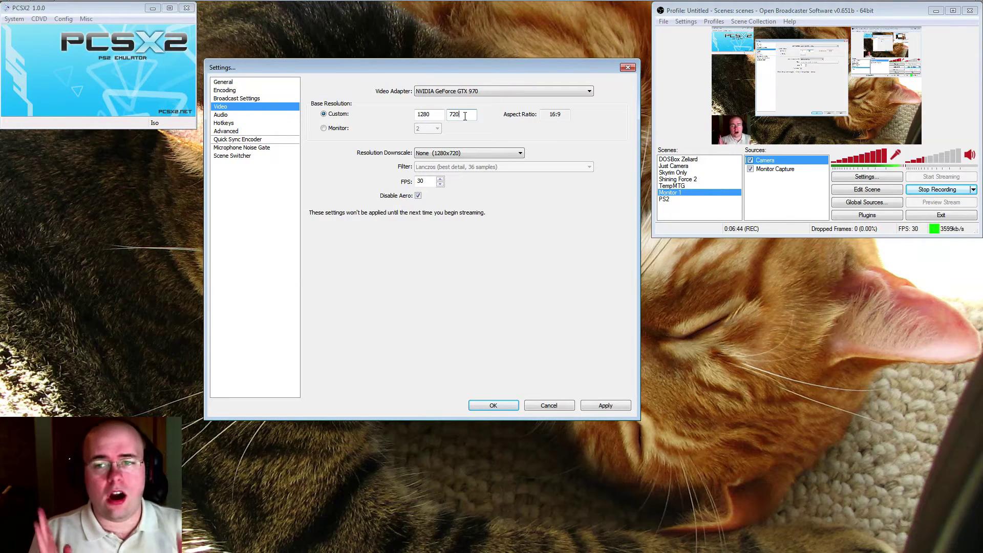
double_click(426, 112)
type("1920")
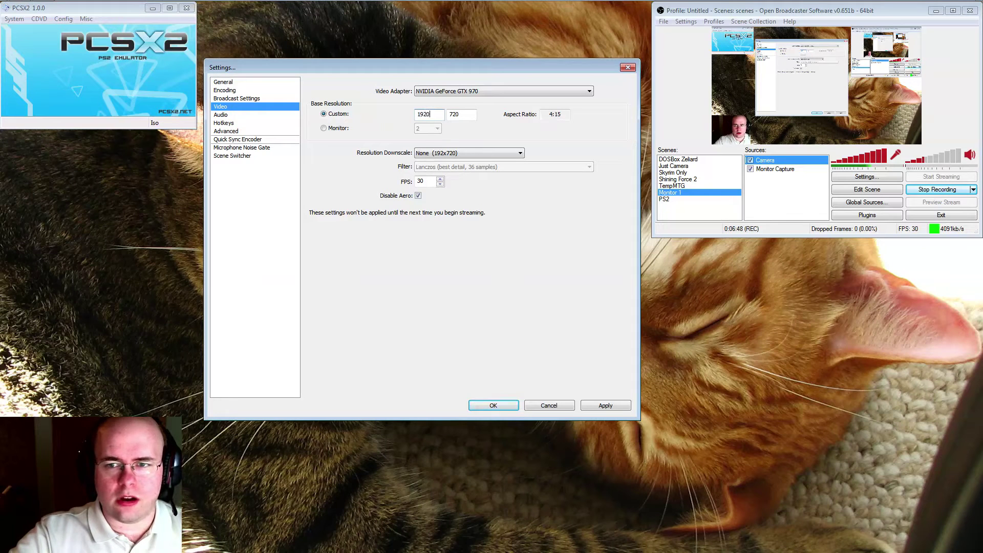
key("Tab")
type("1080")
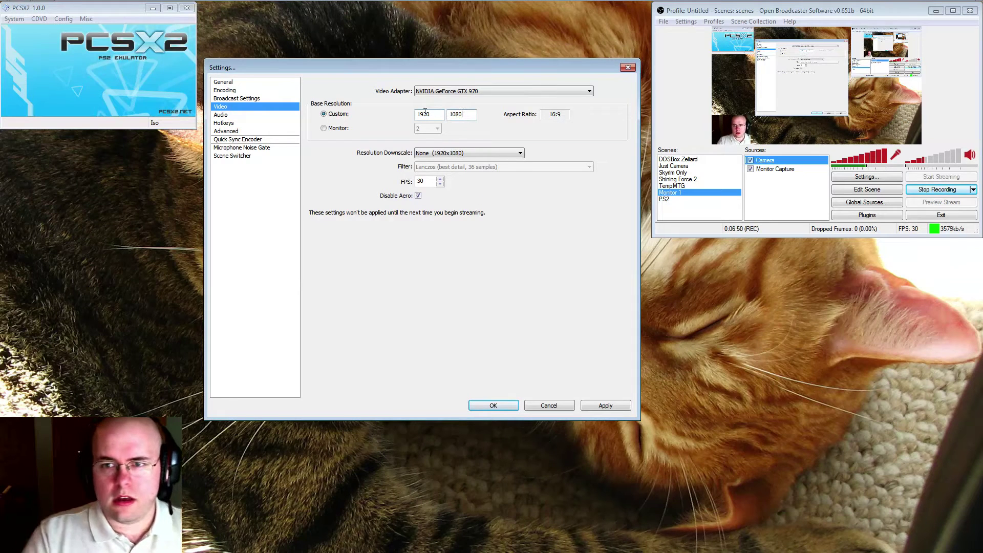
Step: Try the 1.50 (1280x720) downscale, then set the downscale back to None
left_click(436, 153)
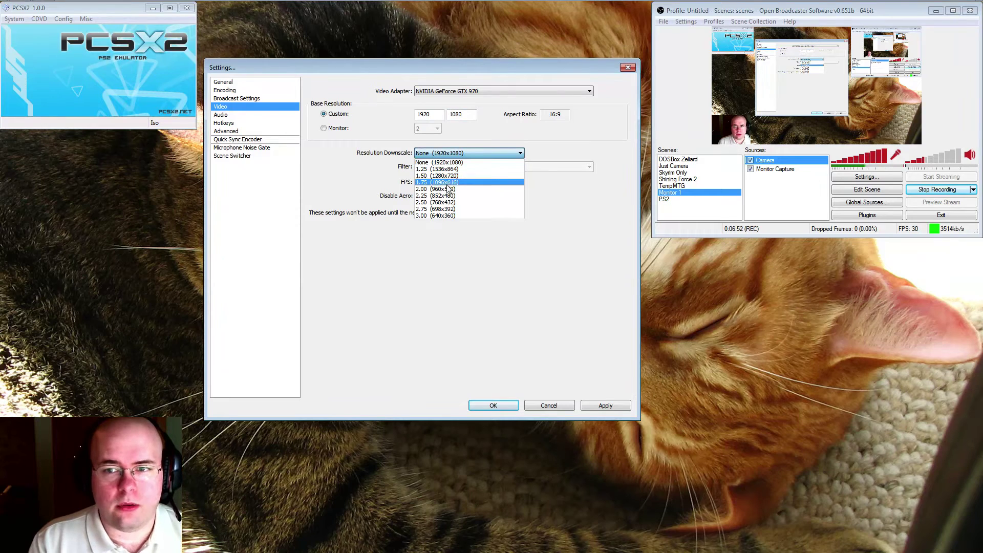
left_click(448, 181)
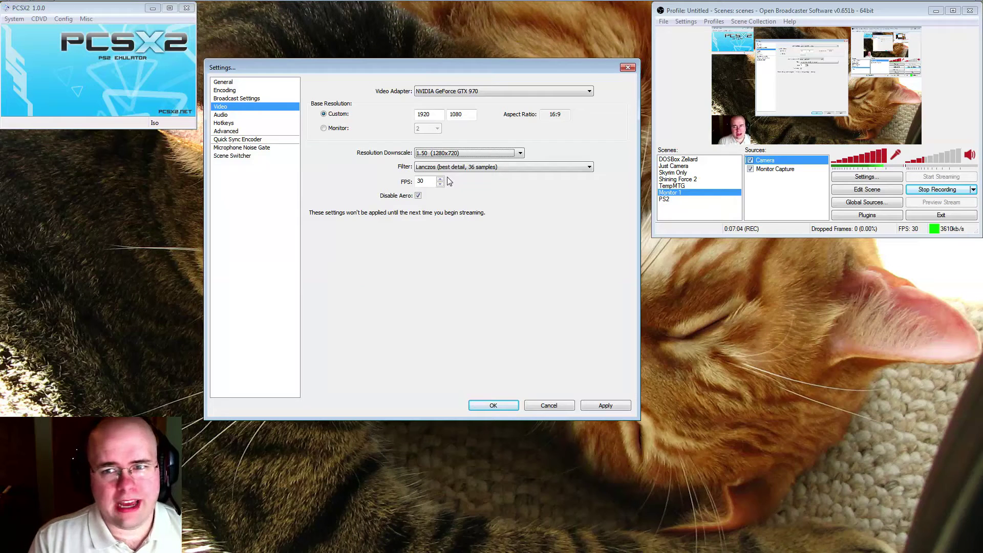
left_click(449, 154)
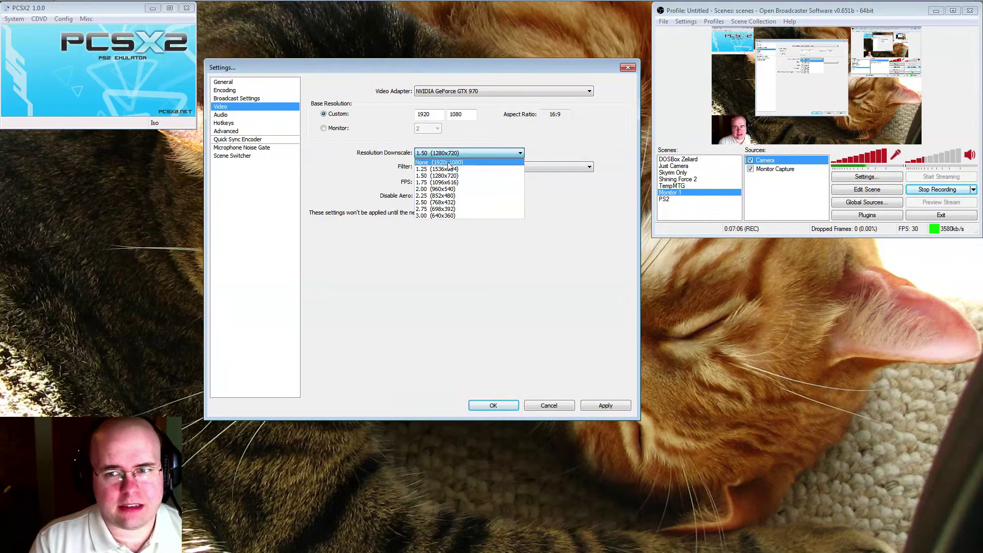
left_click(448, 163)
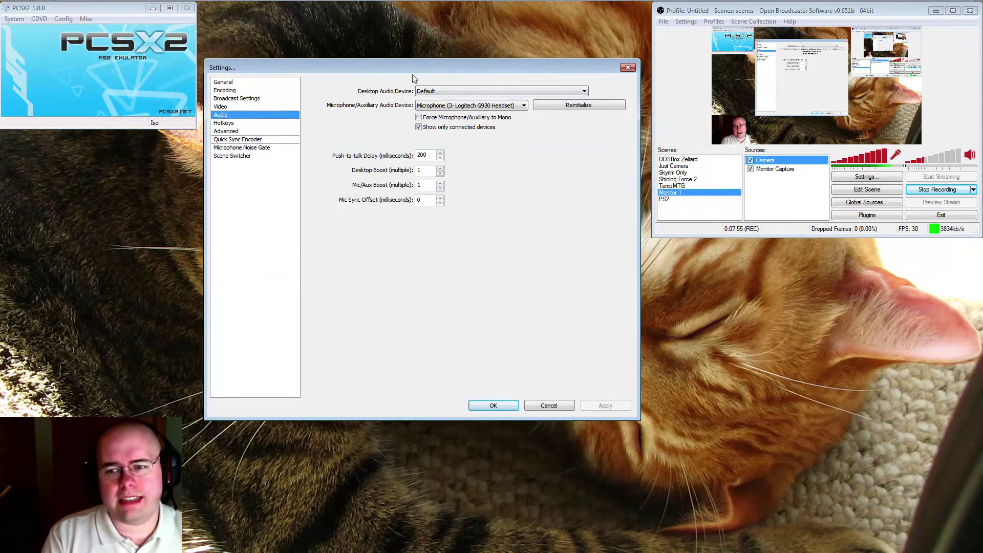
double_click(327, 20)
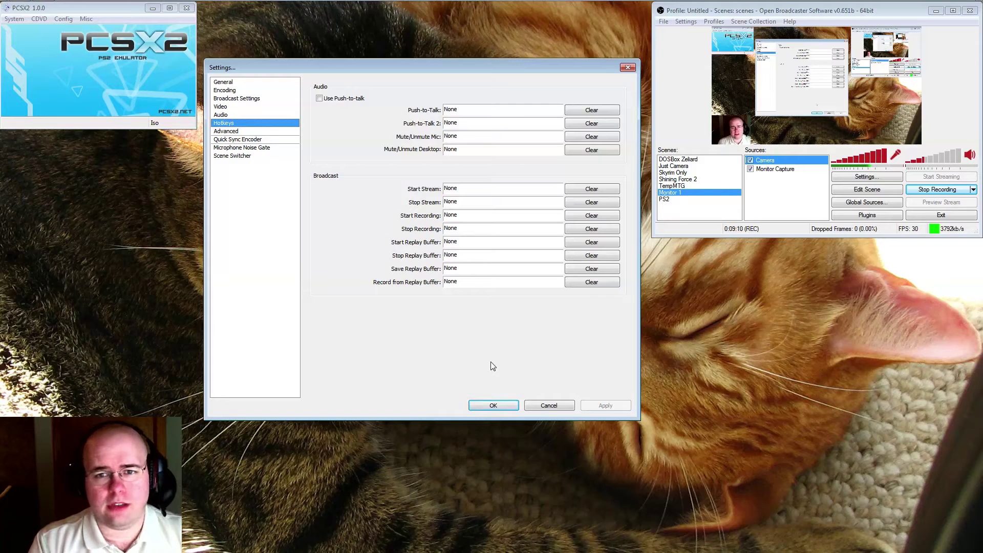
Step: Browse the Advanced, Quick Sync, noise gate and Scene Switcher pages, then cancel Settings
left_click(278, 131)
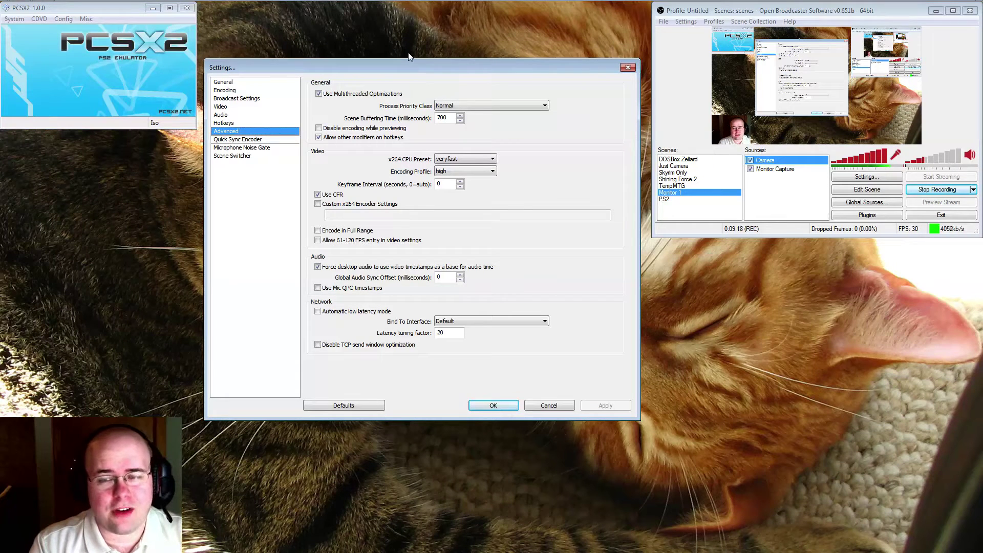
left_click(259, 141)
left_click(258, 149)
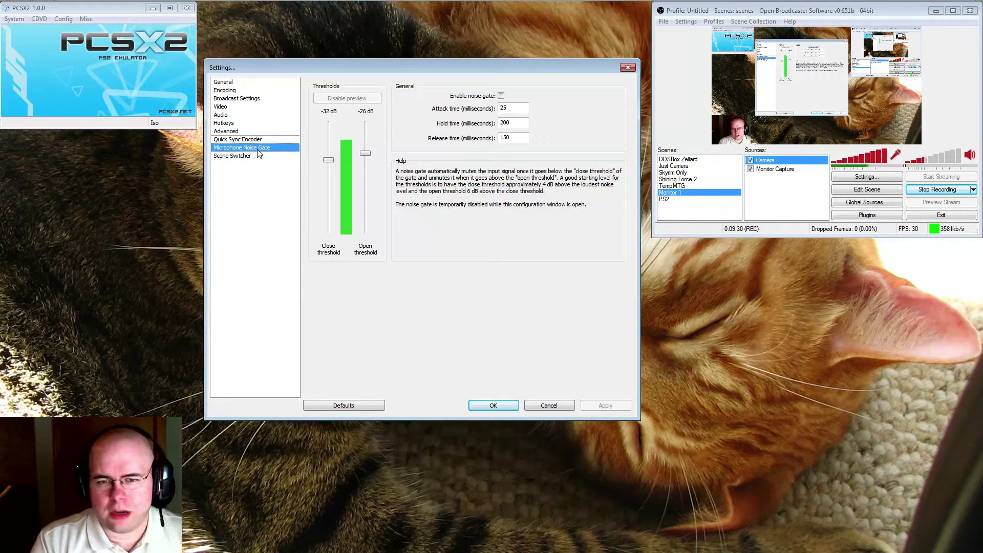
left_click(258, 159)
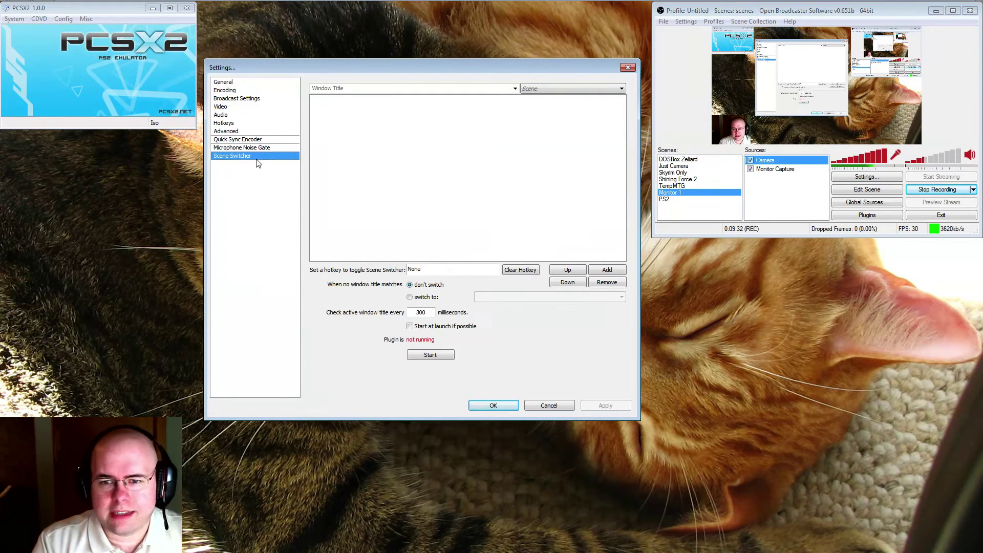
left_click(246, 84)
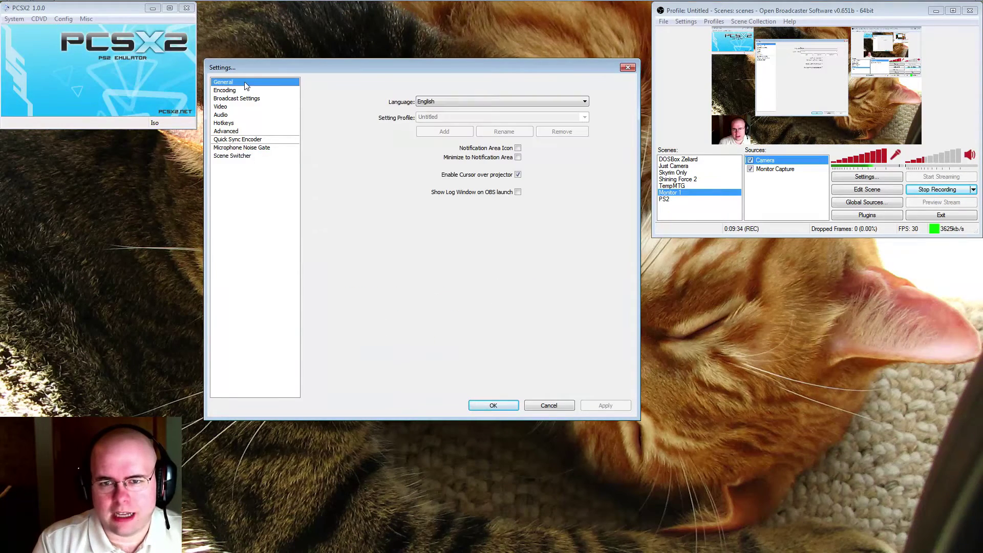
left_click(551, 406)
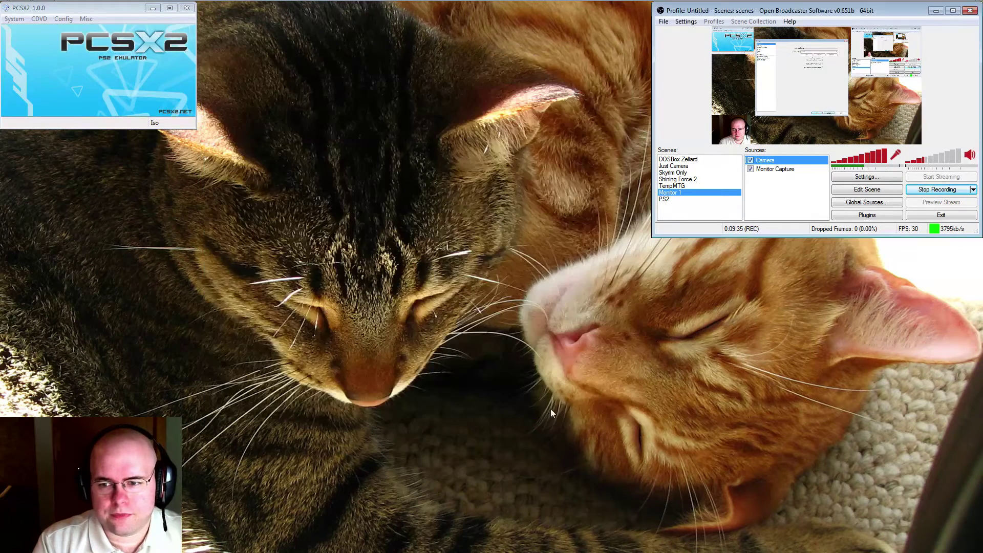
Step: Resume Katamari Damacy from PCSX2's System menu, then return to OBS
left_click(14, 19)
left_click(25, 68)
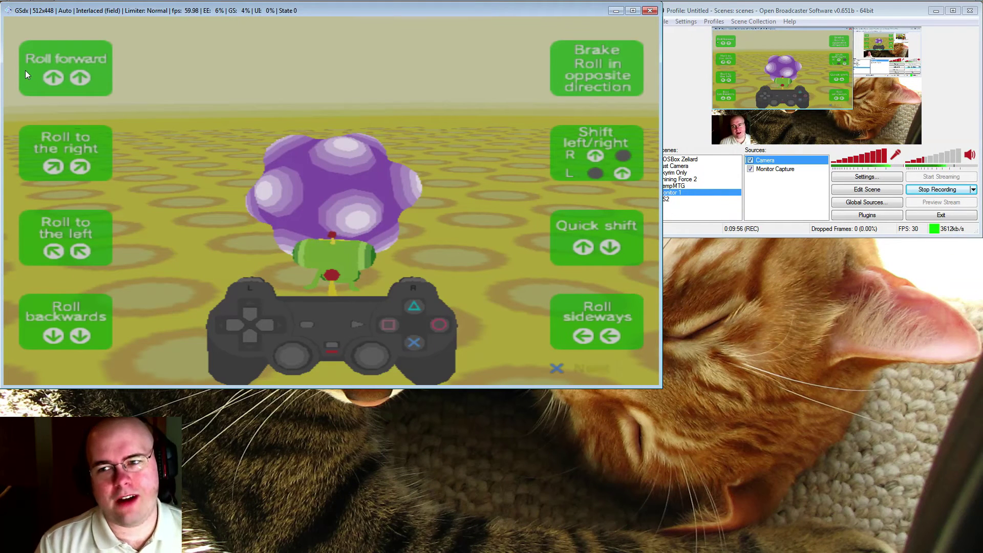
key("alt+Tab")
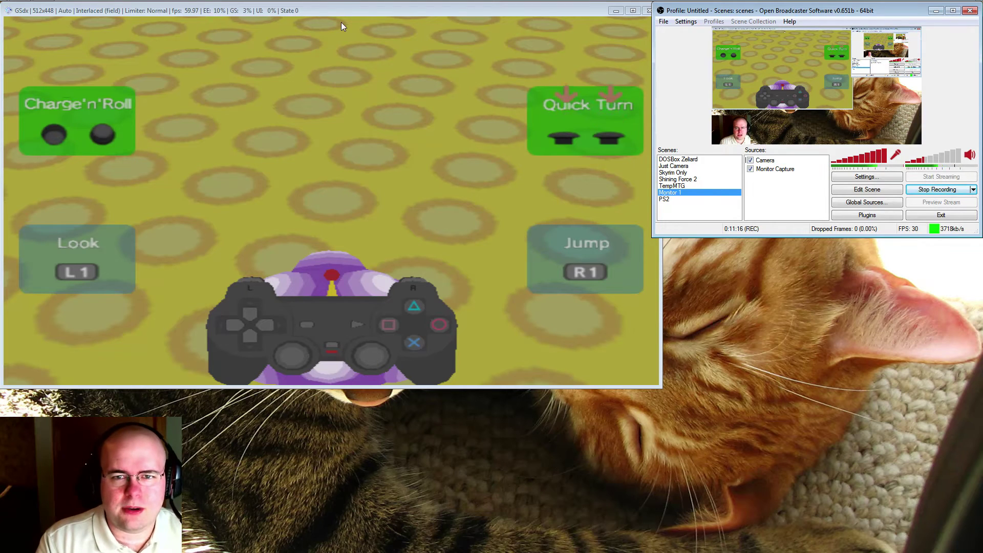
Step: Switch to the game window and back to OBS, then add a Game Capture source
left_click(337, 8)
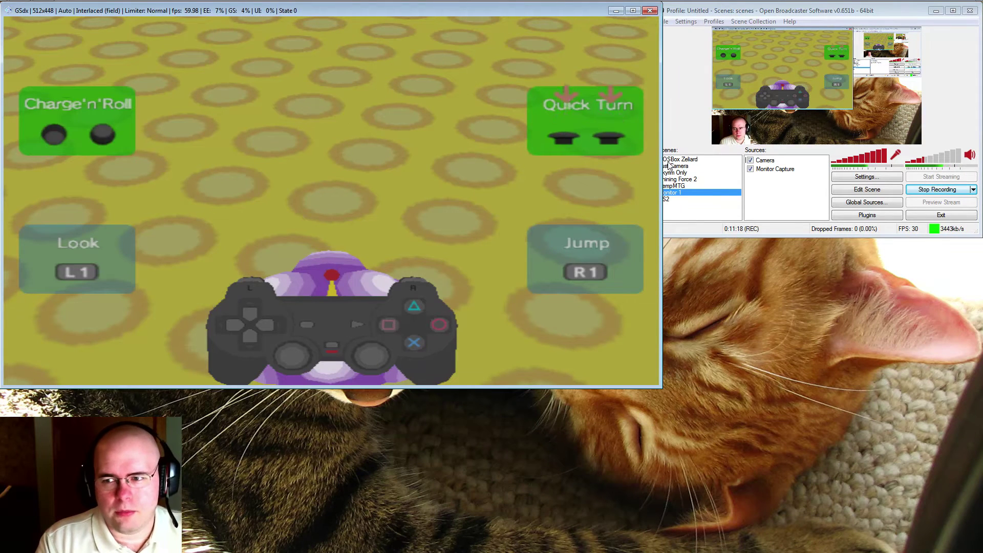
left_click(818, 212)
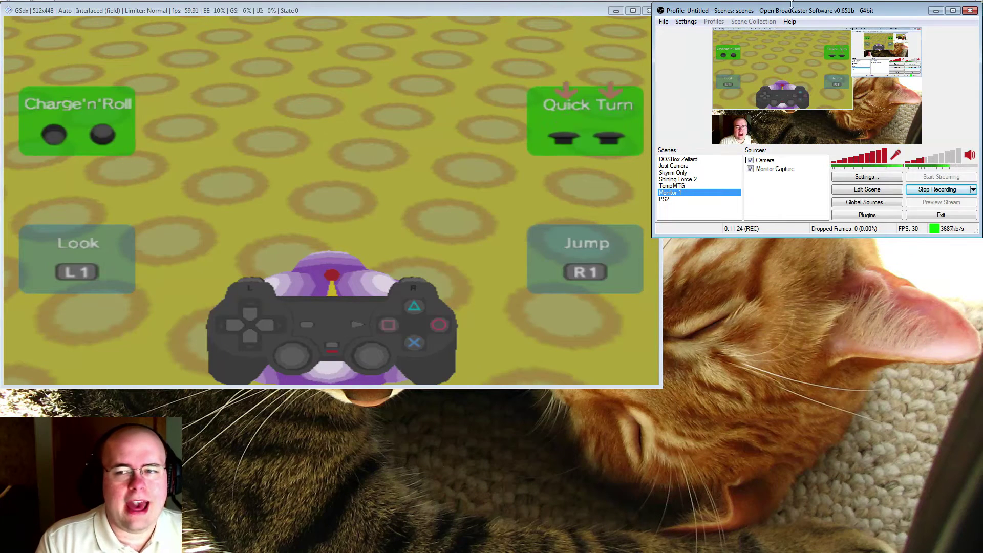
right_click(765, 180)
mouse_move(799, 183)
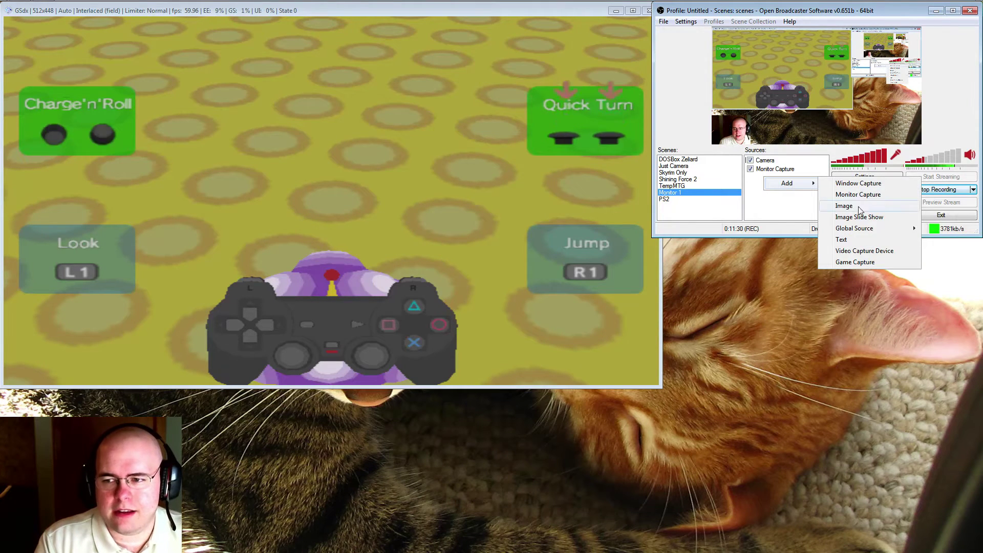
left_click(859, 263)
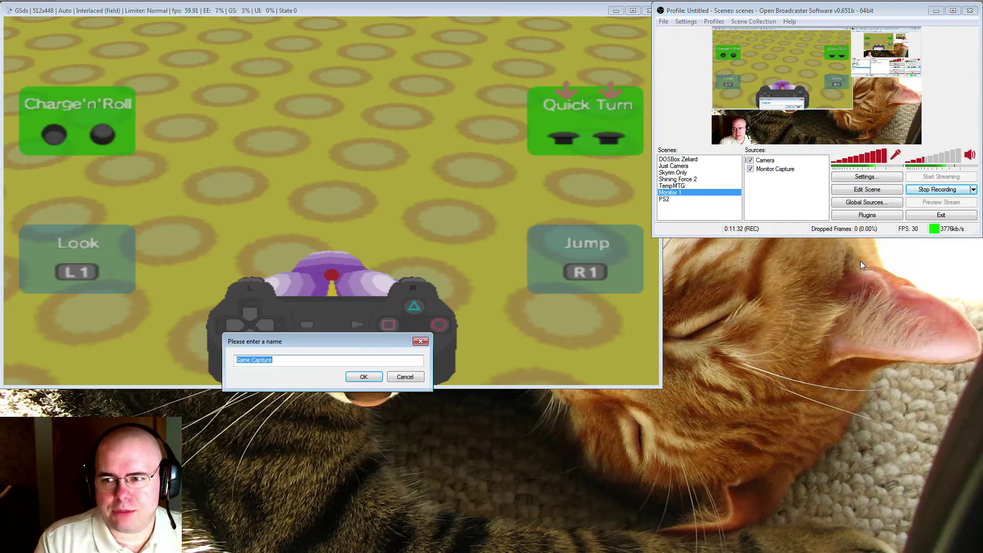
Step: Name the new source 'Katamari' and move its capture settings window into view
left_click_drag(356, 339, 387, 225)
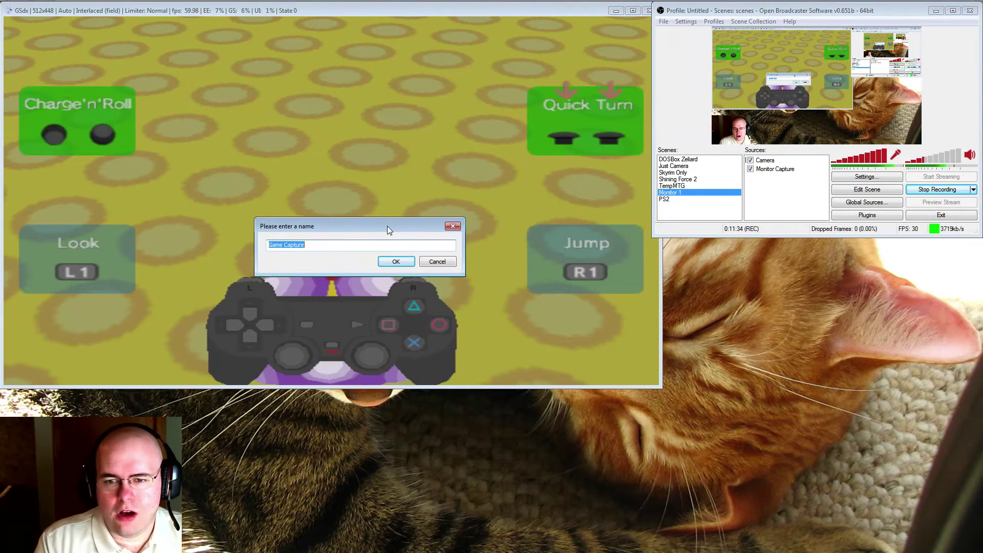
type("Kat")
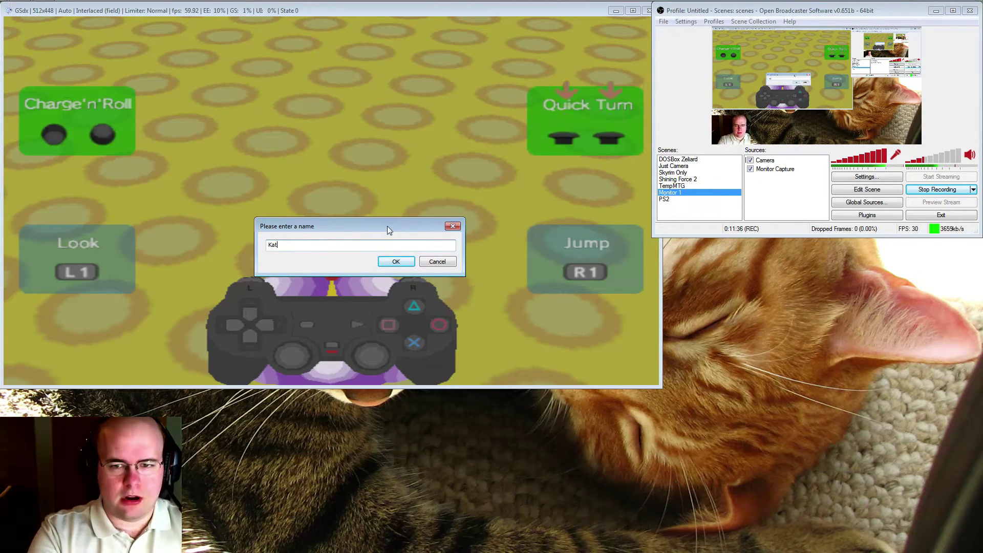
type("amari")
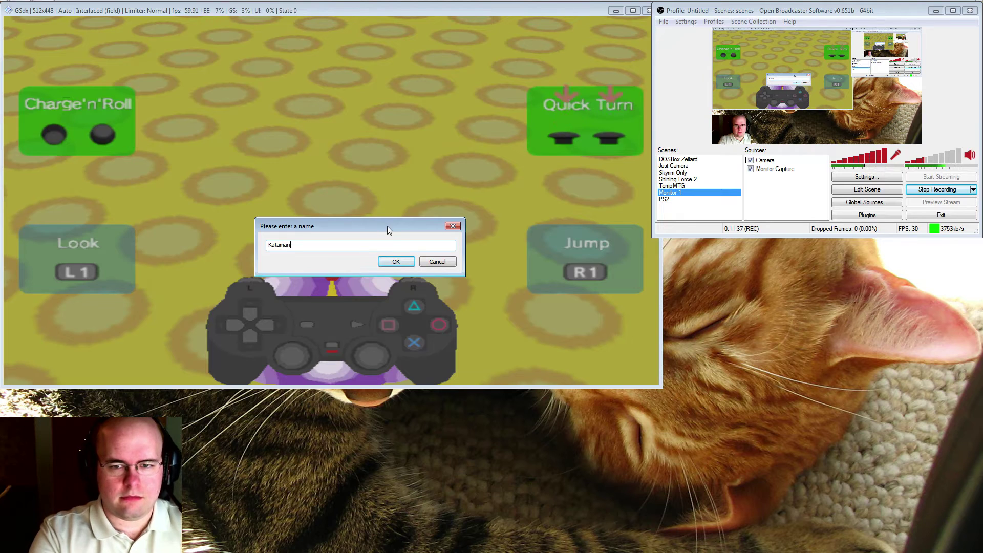
left_click(381, 262)
left_click_drag(708, 38, 273, 78)
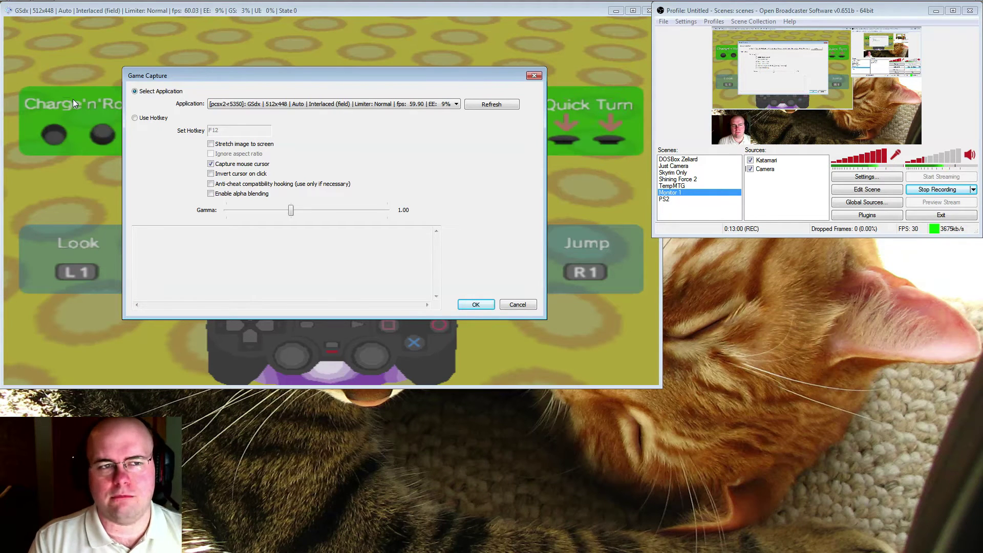
Step: Set the Katamari capture to Use Hotkey Ctrl+F12 and enable Stretch image to screen
left_click(148, 118)
left_click(248, 132)
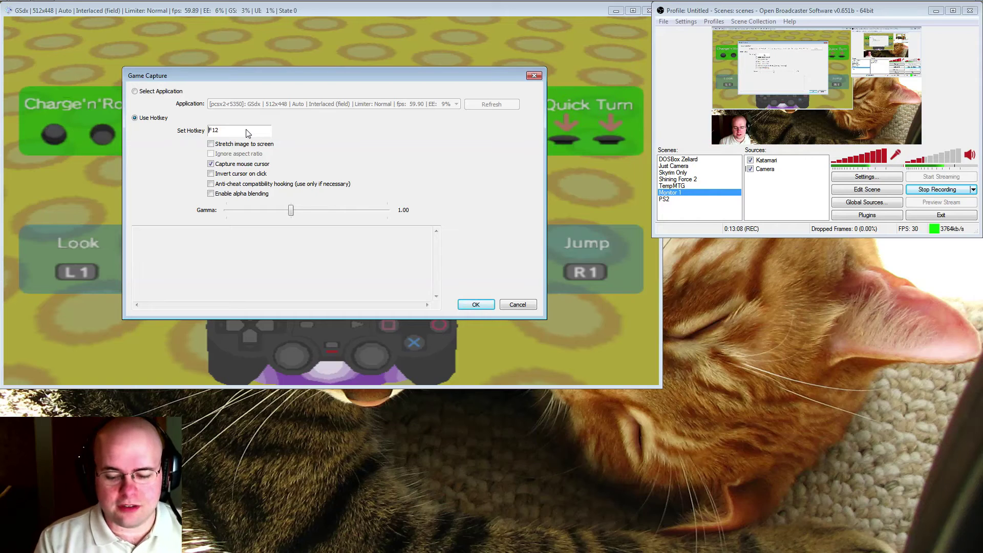
key("ctrl+F12")
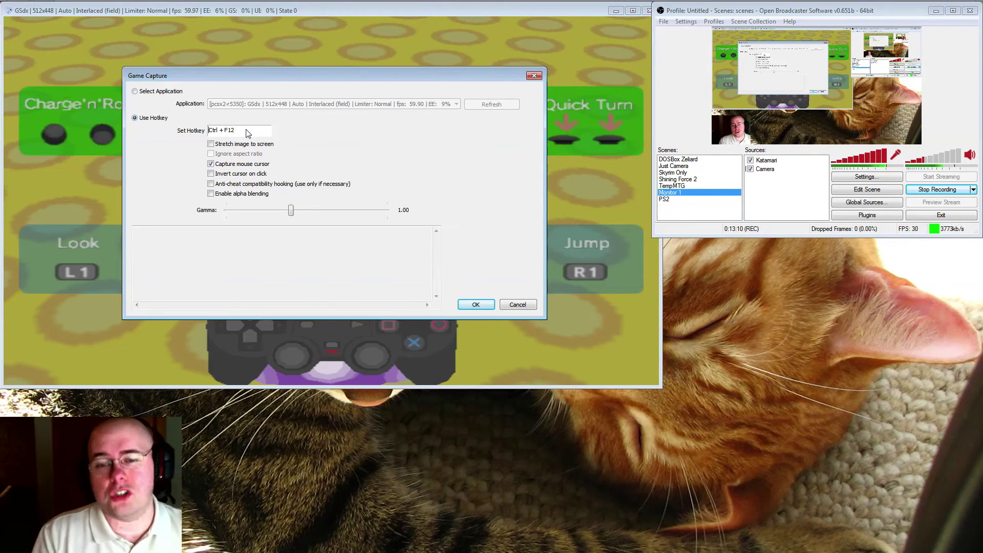
left_click(245, 145)
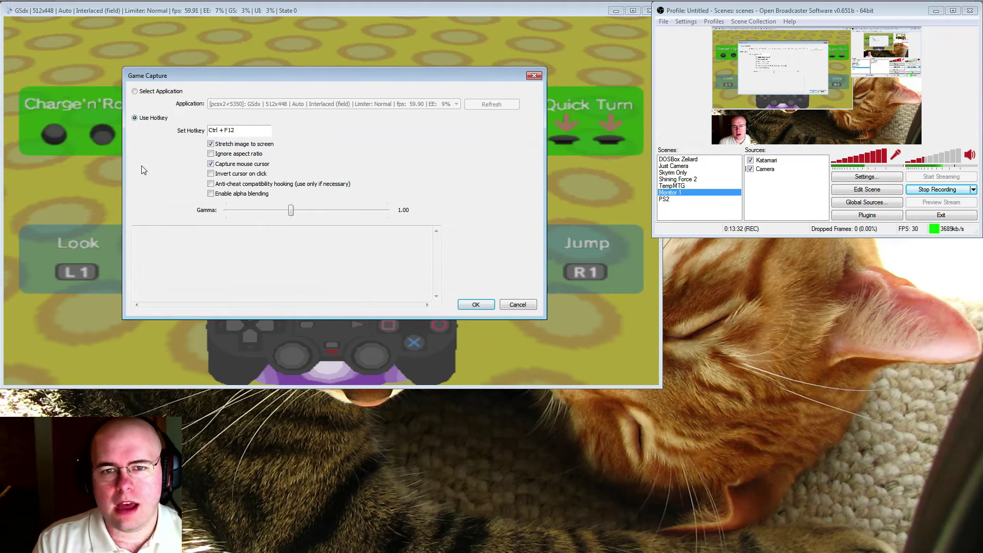
Step: Save the Katamari capture settings, move Katamari to the top of Sources, and focus the game window
left_click(476, 304)
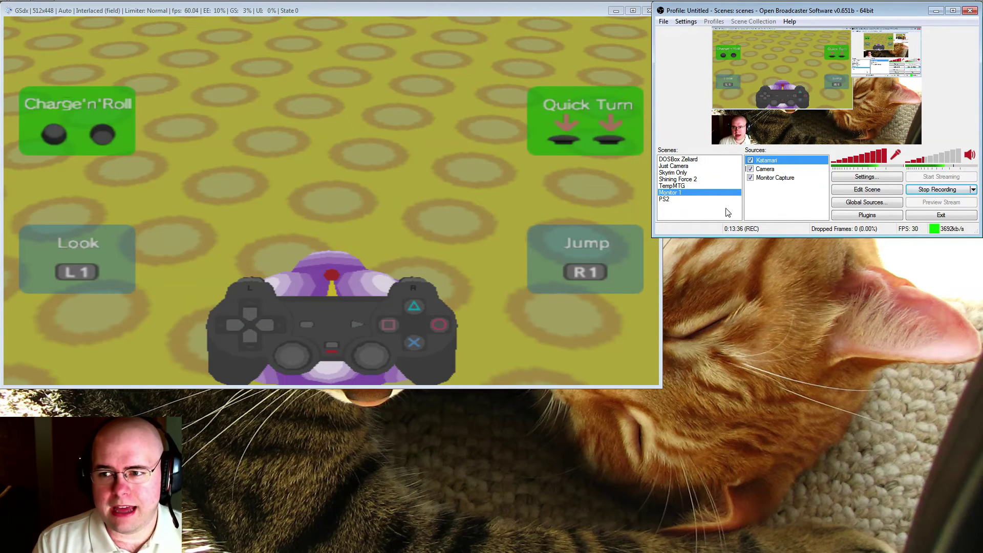
right_click(771, 162)
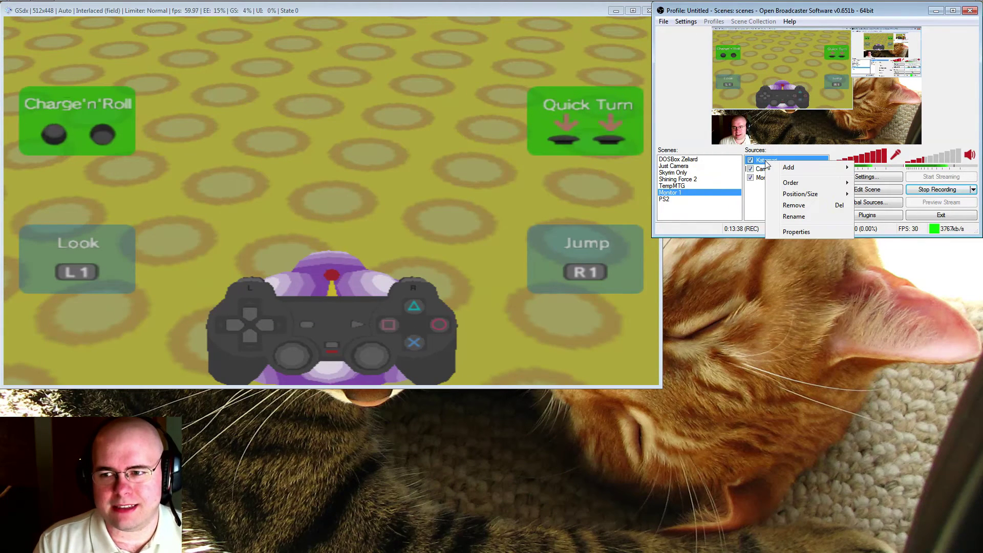
mouse_move(790, 188)
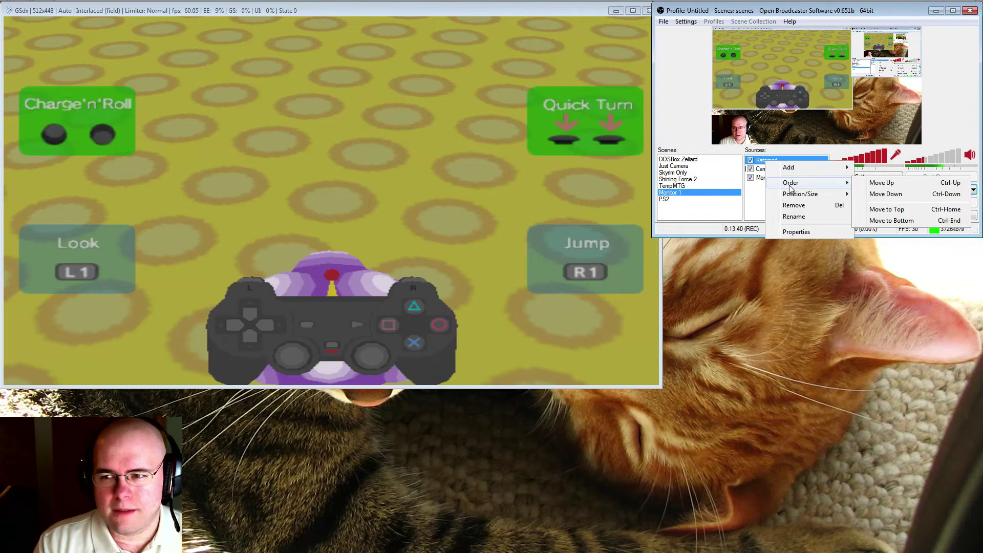
left_click(897, 213)
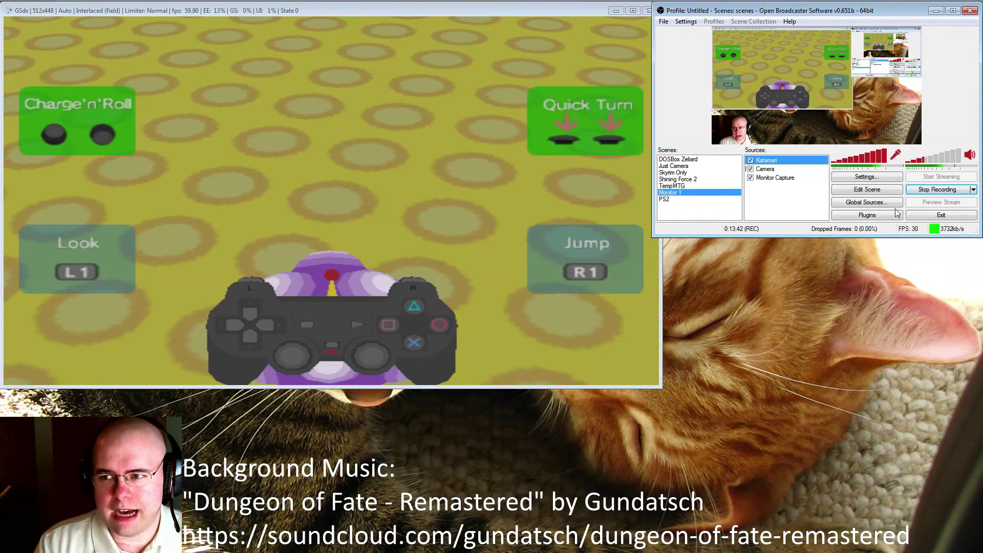
left_click(566, 192)
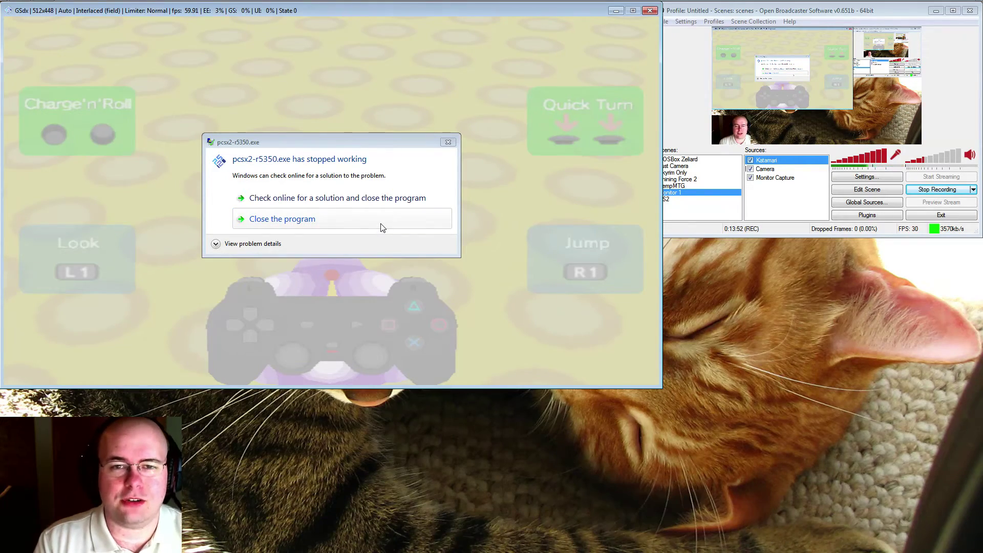
Step: Choose Close the program in the 'pcsx2 has stopped working' dialog
left_click(381, 228)
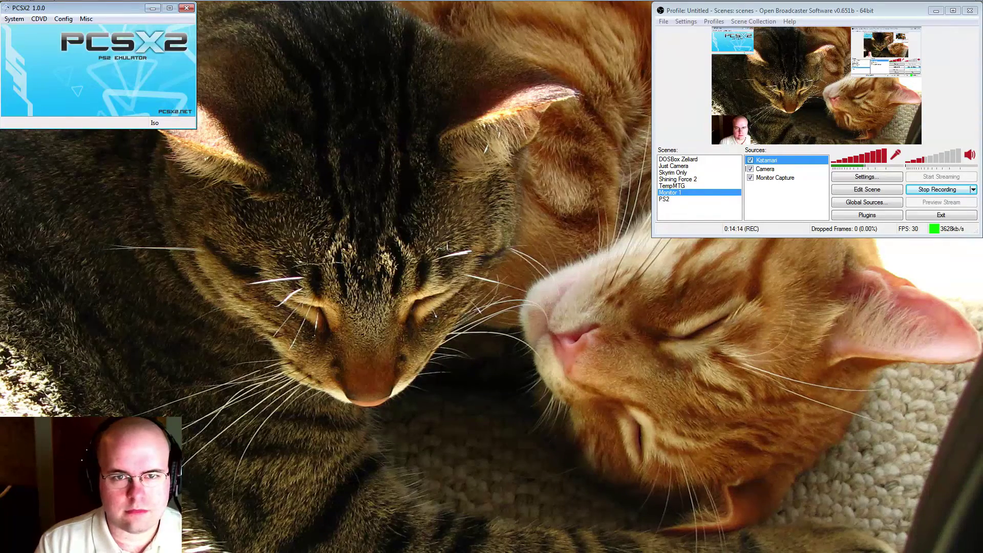
Step: Boot the Katamari Damacy disc with System > Boot CDVD (fast)
left_click(23, 19)
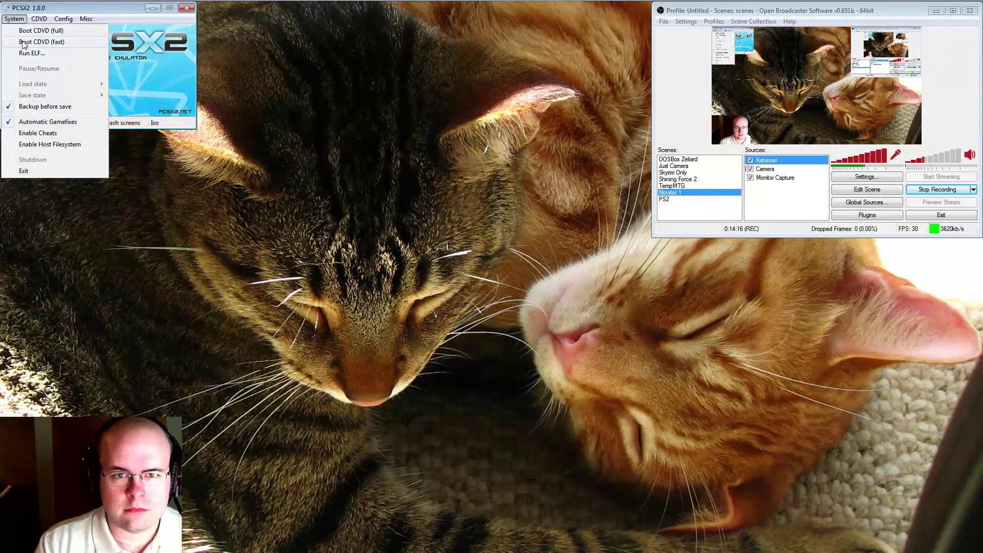
left_click(22, 43)
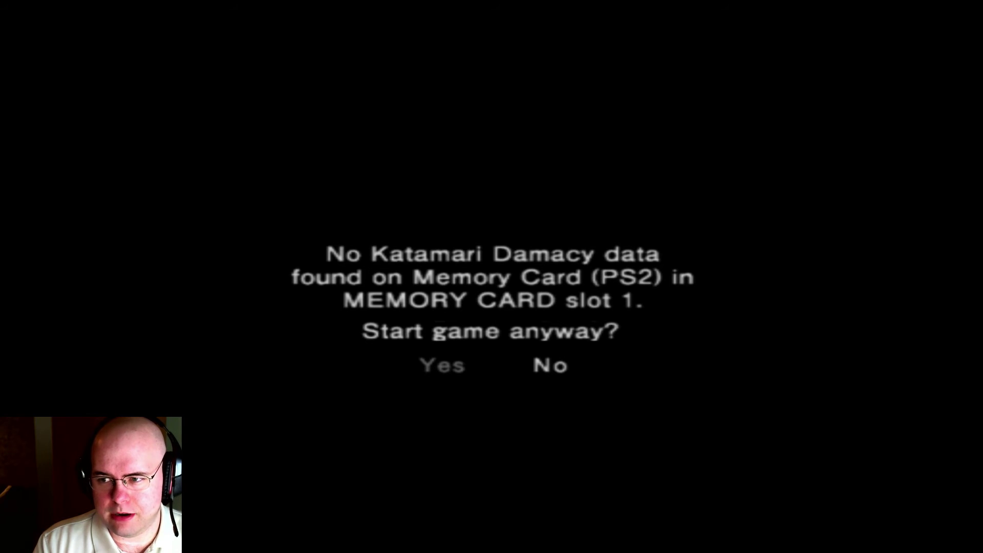
Step: Toggle the game out of full screen and back with Alt+Enter
key("alt+Return")
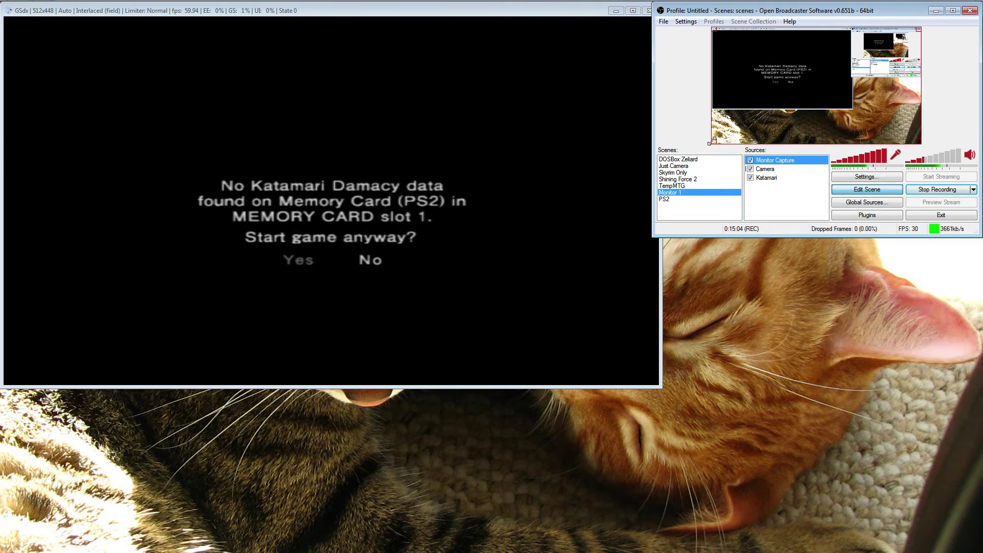
key("alt+Return")
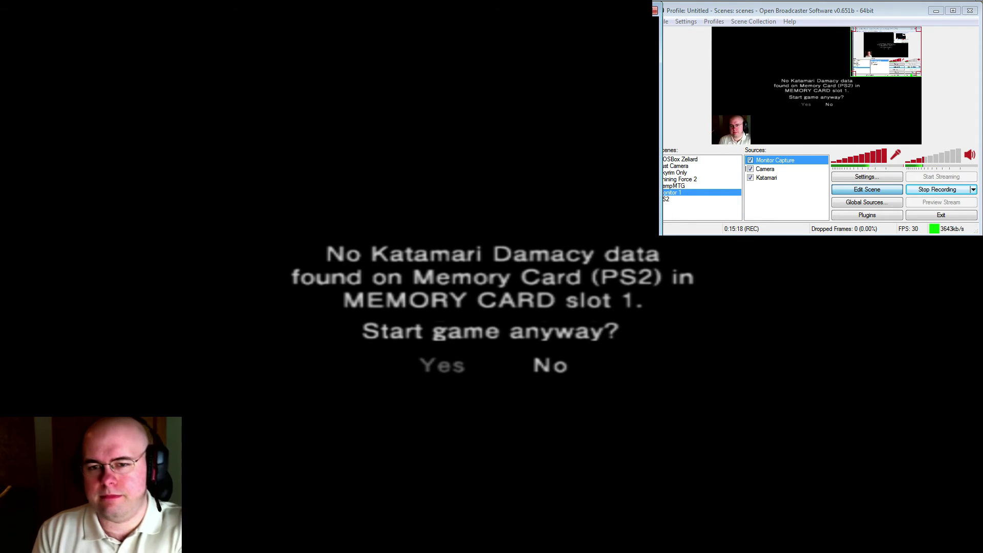
Step: Choose Yes at the memory card prompt to start Katamari Damacy without save data
key("Left")
key("Return")
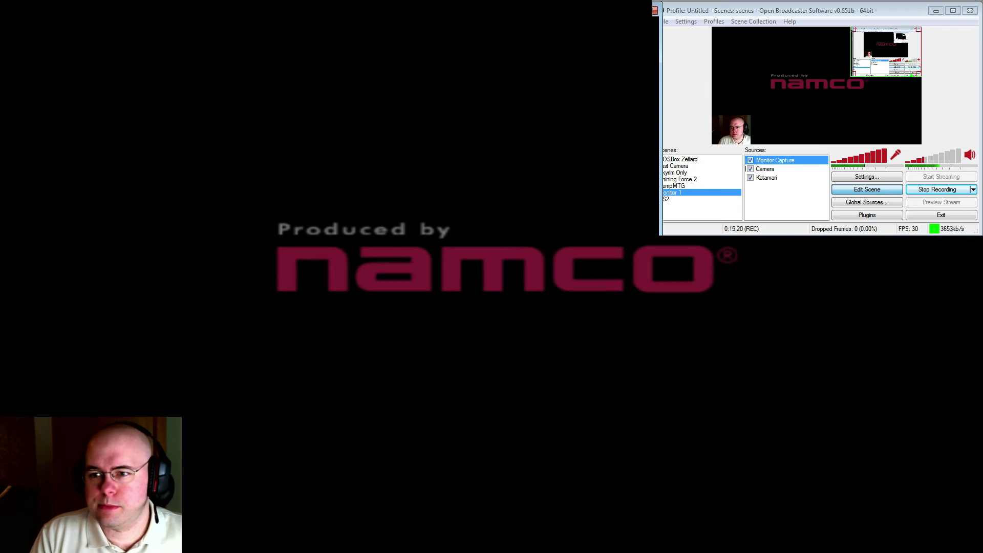